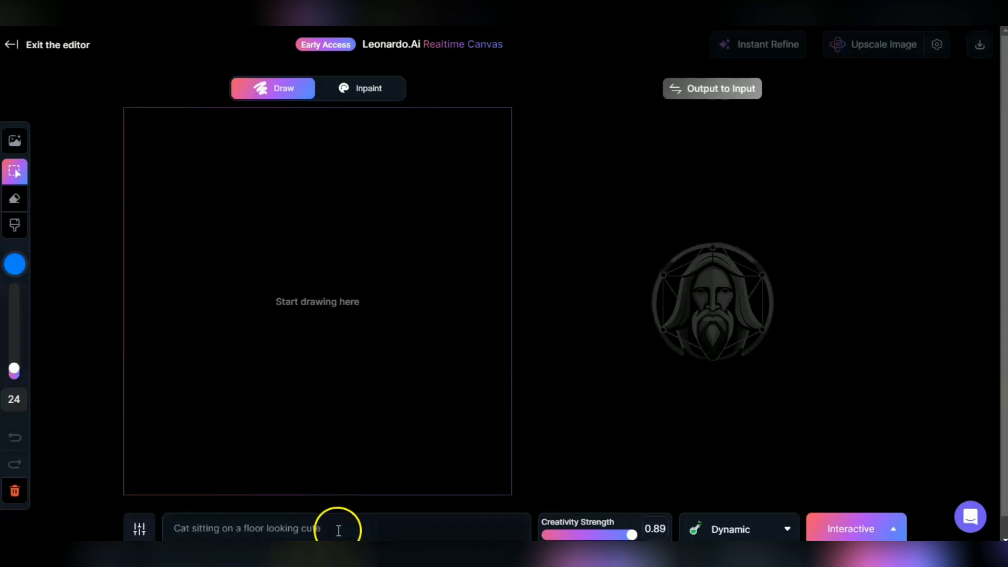
Clear the existing prompt and paint a blue outline of a cat's head, neck and body with the size 24 brush.
drag(338, 529, 113, 526)
key(BackSpace)
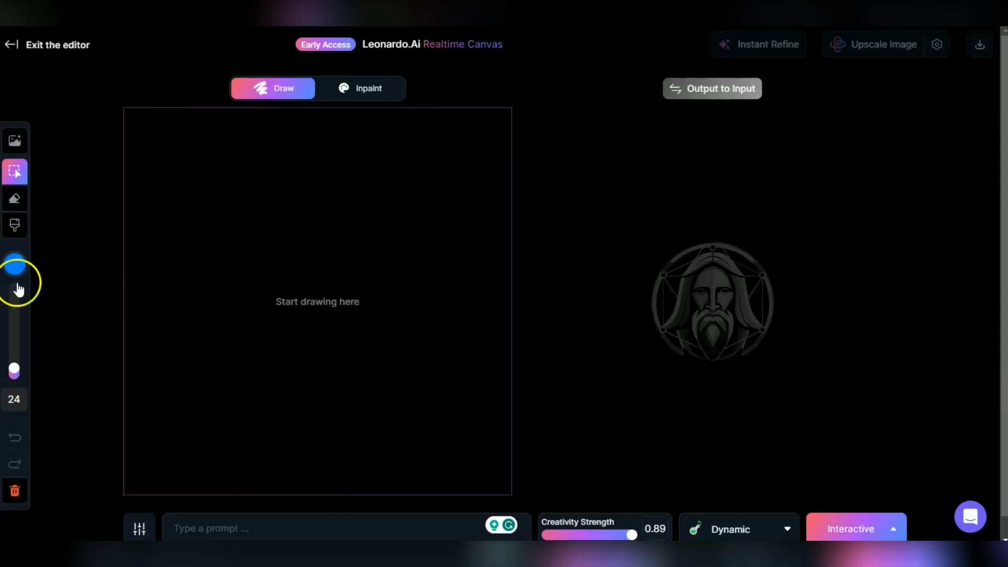
click(15, 226)
mouse_move(174, 260)
mouse_down()
mouse_move(189, 217)
mouse_move(212, 253)
mouse_move(271, 249)
mouse_move(281, 206)
mouse_move(313, 269)
mouse_move(315, 311)
mouse_move(289, 342)
mouse_up()
mouse_move(173, 268)
mouse_down()
mouse_move(163, 300)
mouse_move(177, 338)
mouse_move(220, 352)
mouse_move(229, 376)
mouse_up()
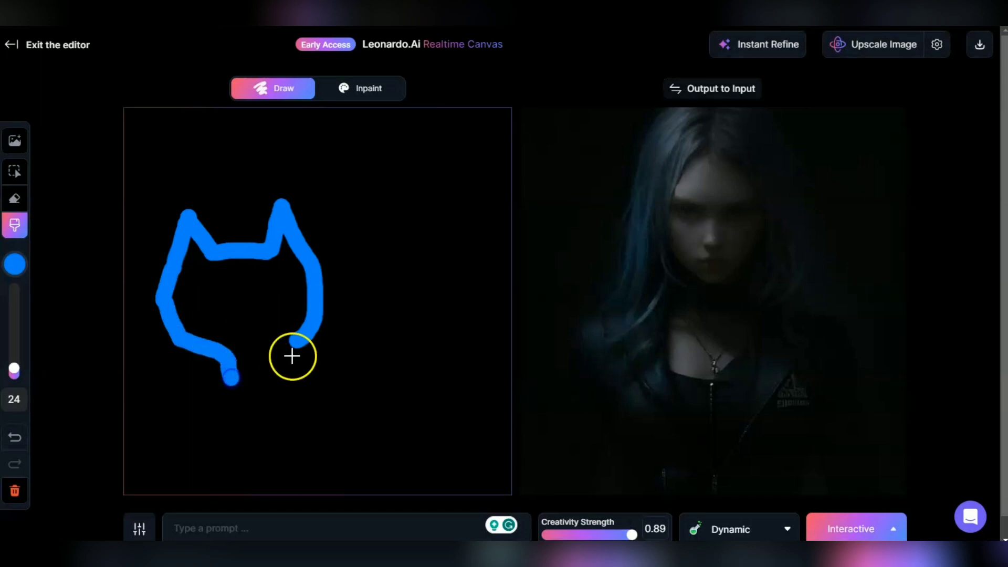
mouse_move(297, 341)
mouse_down()
mouse_move(277, 392)
mouse_move(304, 414)
mouse_move(315, 461)
mouse_up()
mouse_move(228, 377)
mouse_down()
mouse_move(186, 410)
mouse_move(174, 436)
mouse_move(198, 476)
mouse_up()
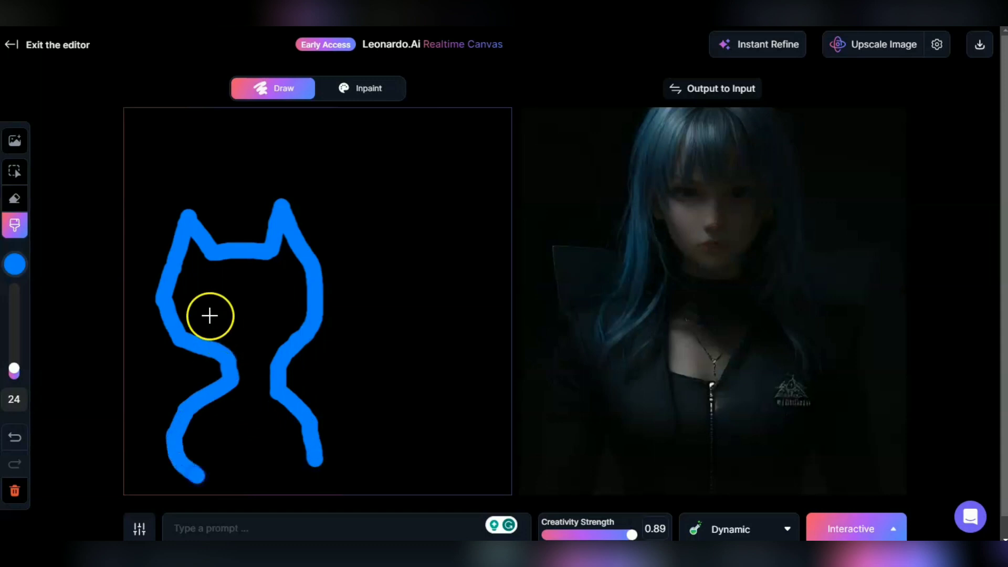
Paint two dot eyes, a dot nose and a mouth inside the cat's head.
click(201, 287)
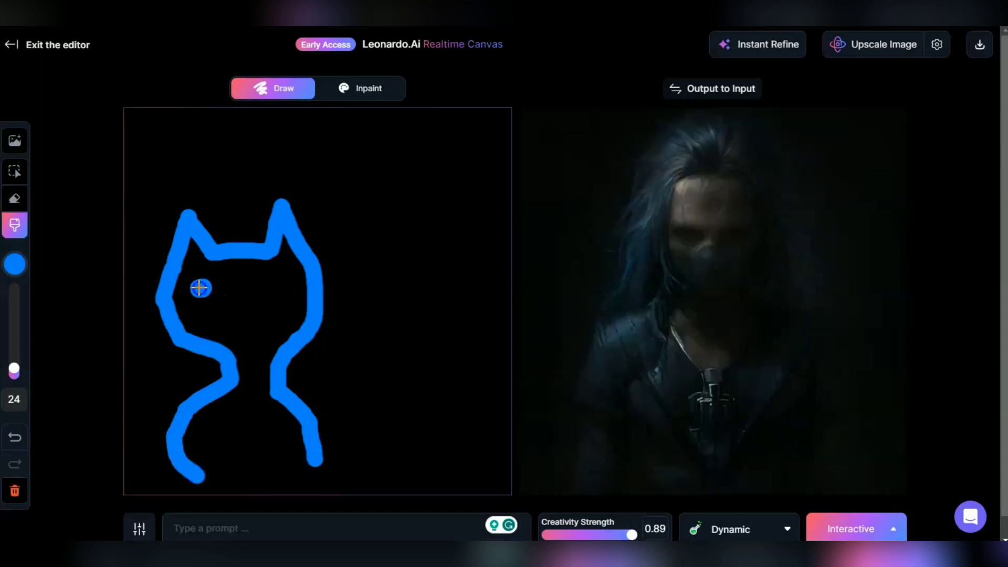
click(275, 288)
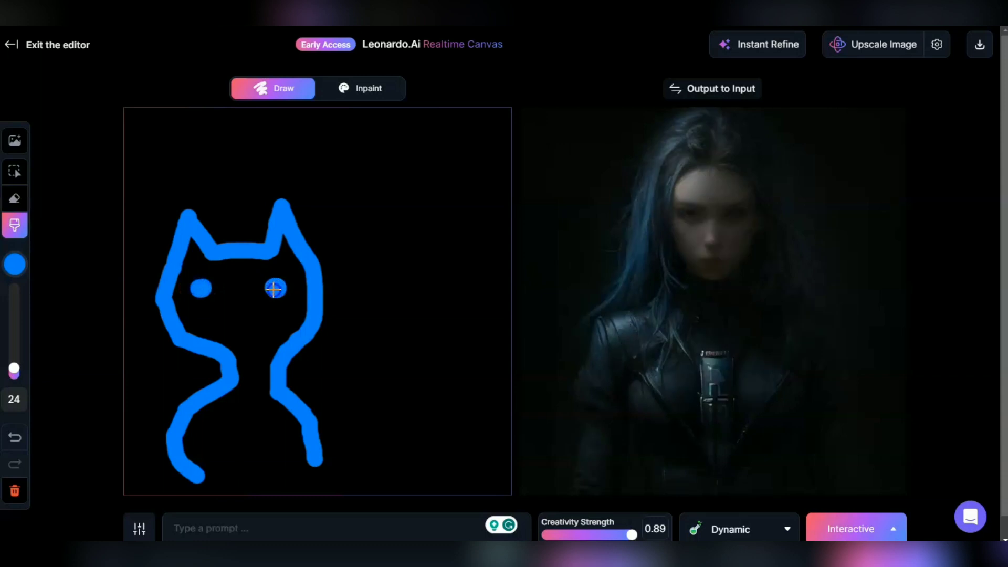
click(237, 295)
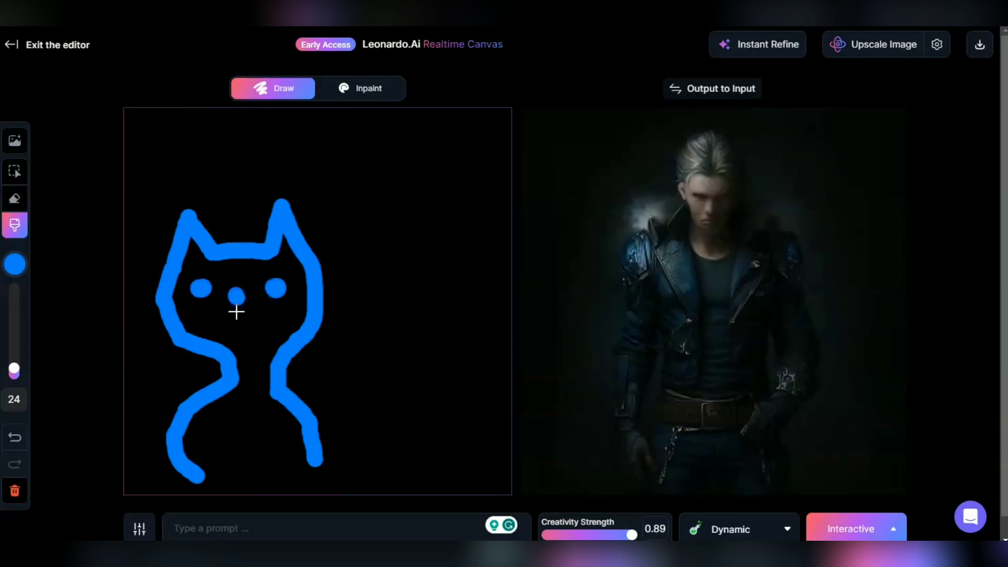
mouse_move(214, 321)
mouse_down()
mouse_move(260, 322)
mouse_move(270, 307)
mouse_move(262, 323)
mouse_move(278, 324)
mouse_move(209, 309)
mouse_move(214, 341)
mouse_up()
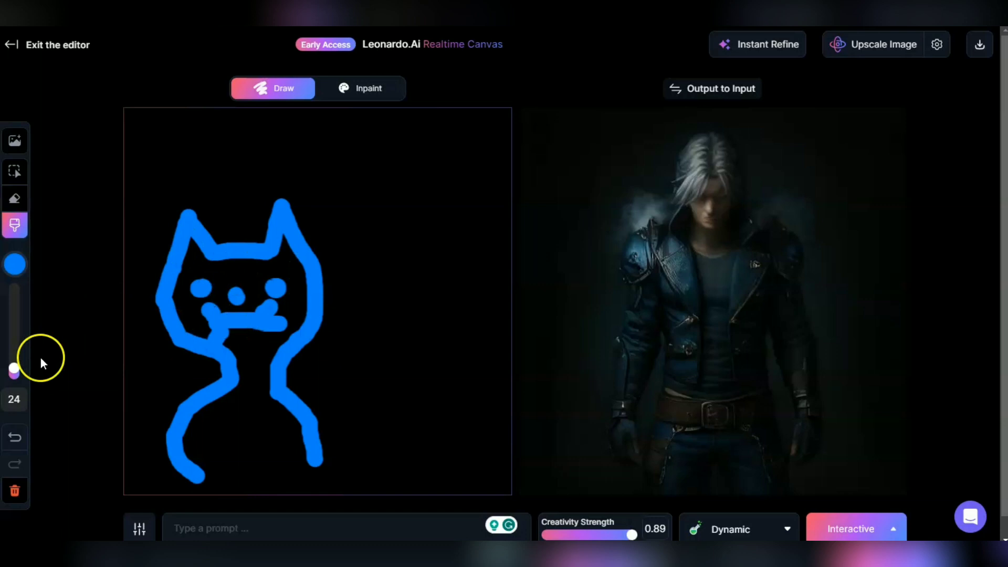
Add a cheek stroke beside the cat's mouth at brush size 17 and a short stroke inside its body at size 10.
drag(15, 368, 17, 376)
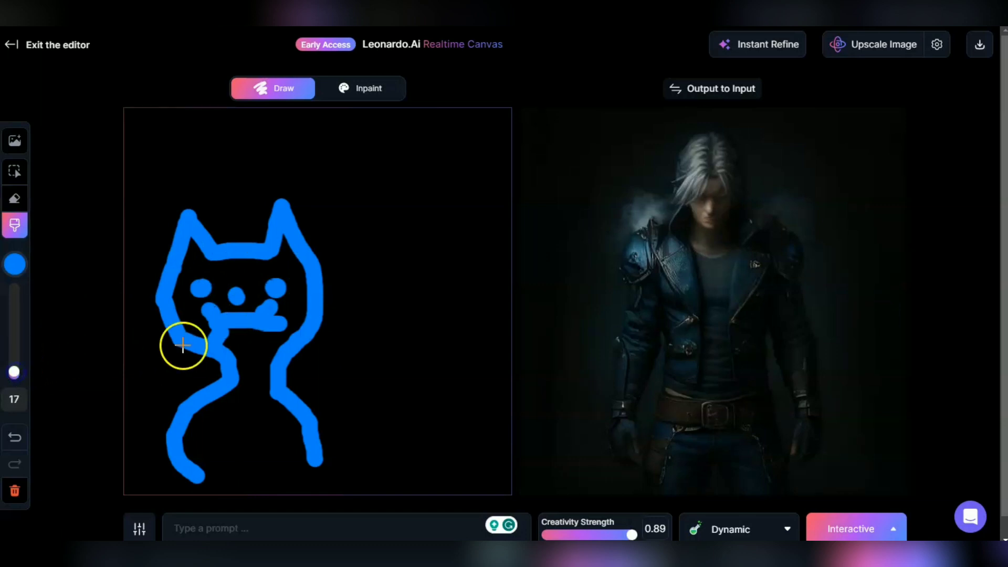
drag(183, 300, 210, 311)
mouse_move(12, 371)
mouse_down()
mouse_move(13, 300)
mouse_move(20, 381)
mouse_up()
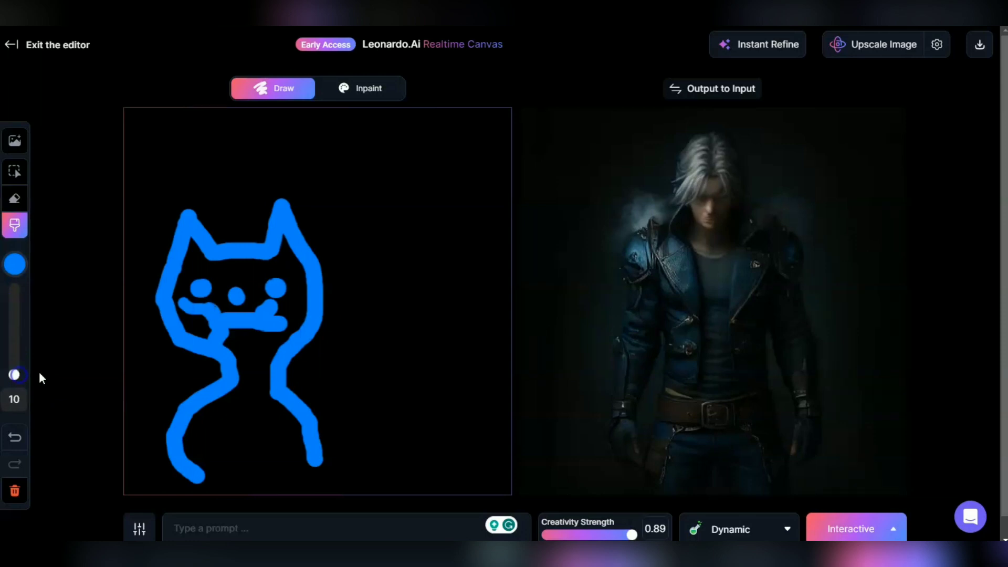
drag(222, 407, 212, 433)
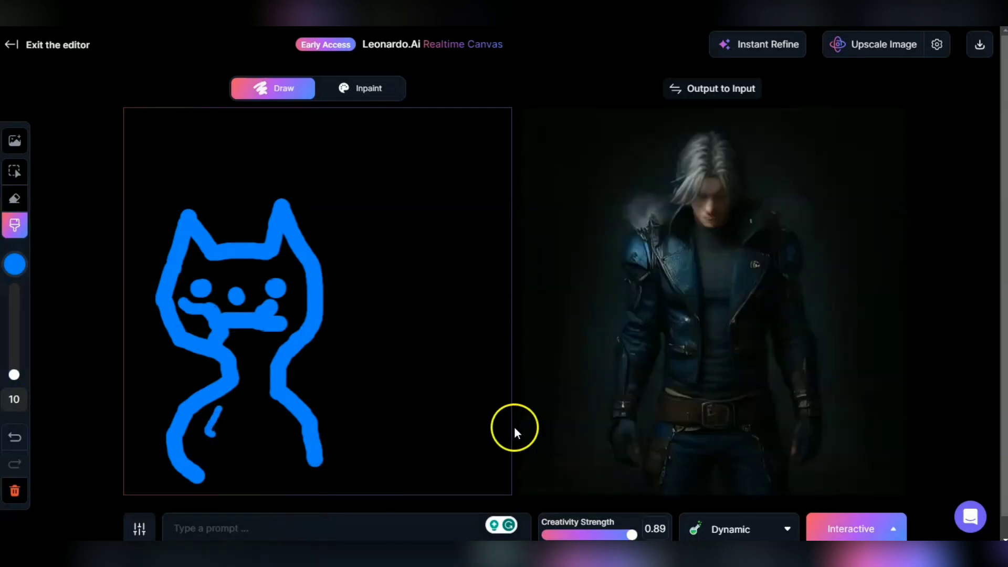
Enter the prompt "a cat sitting on a couch" for the drawing.
click(181, 529)
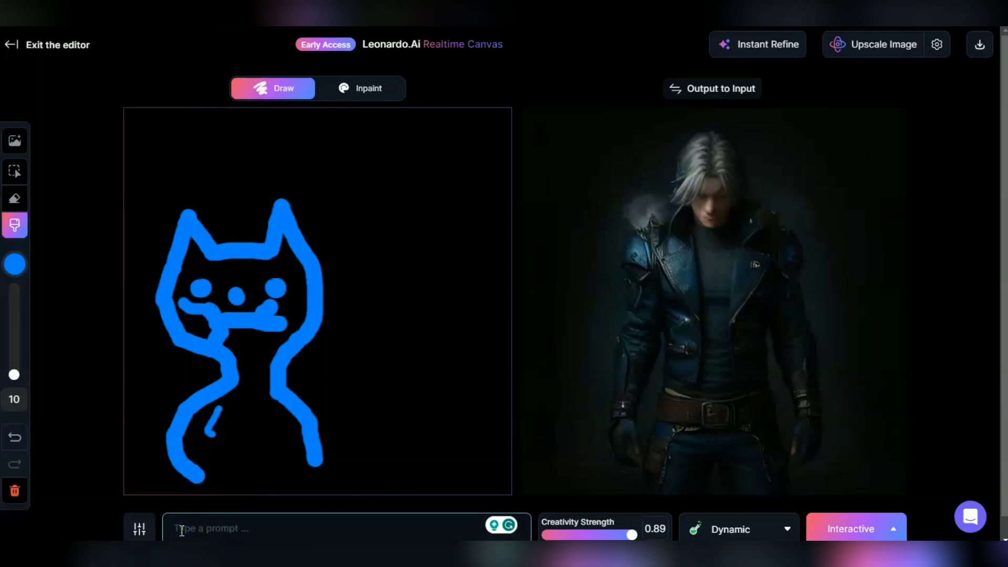
text(a cat sittn)
key(BackSpace)
text(ing on a)
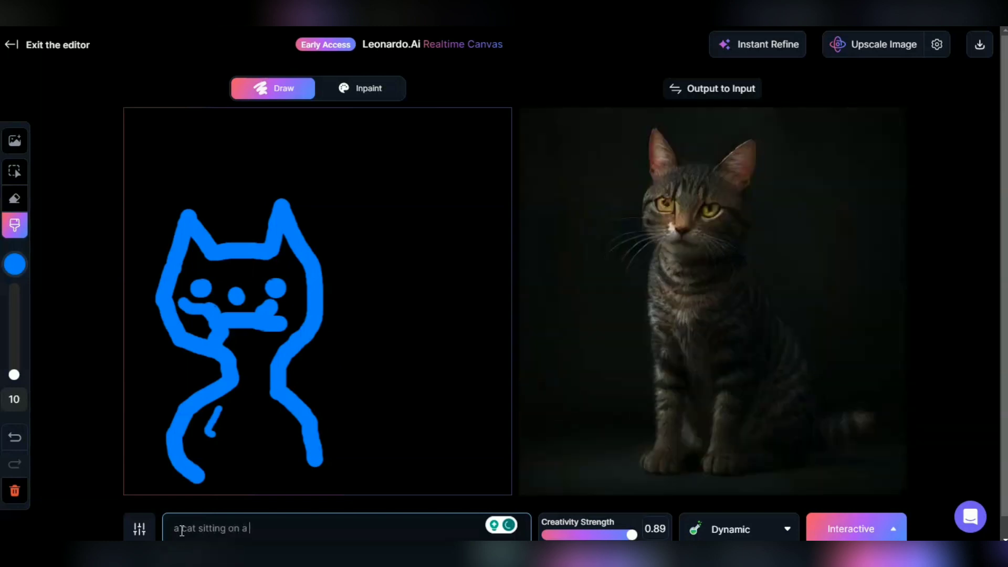
text( c)
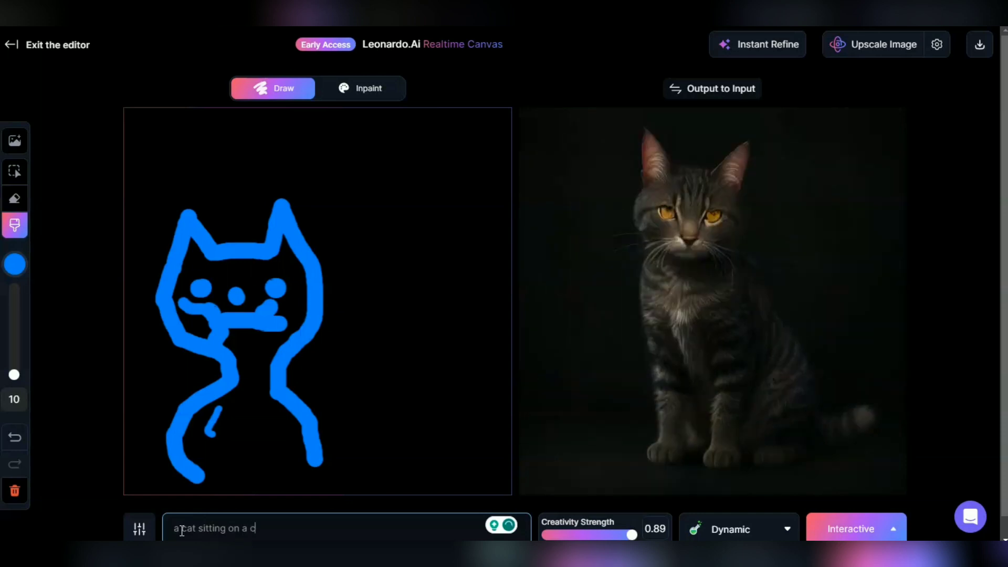
text(ouch)
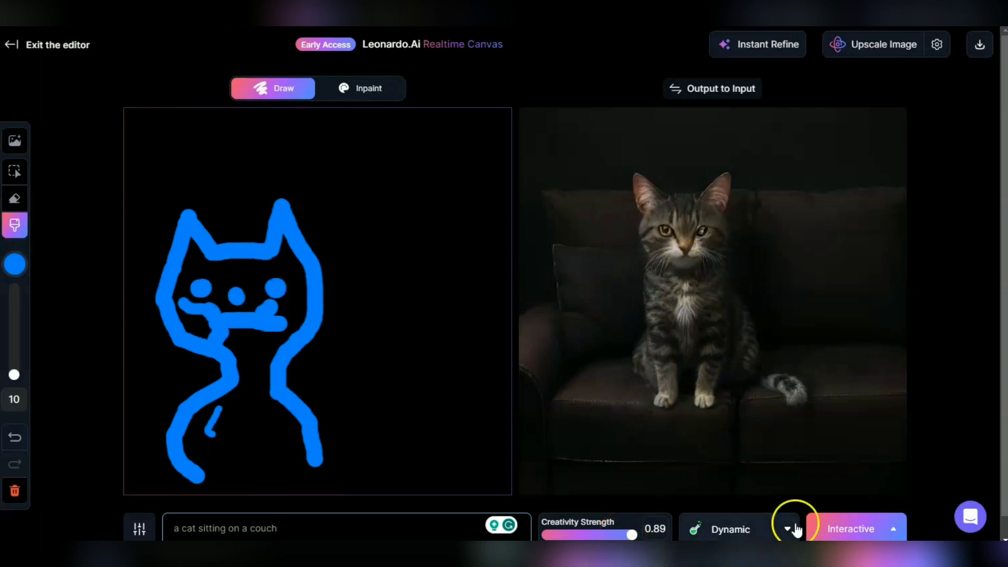
Set the Creativity Strength to 0.71 and apply the Anime style to the generated cat image.
mouse_move(1000, 326)
mouse_down()
mouse_move(992, 320)
mouse_move(996, 345)
mouse_up()
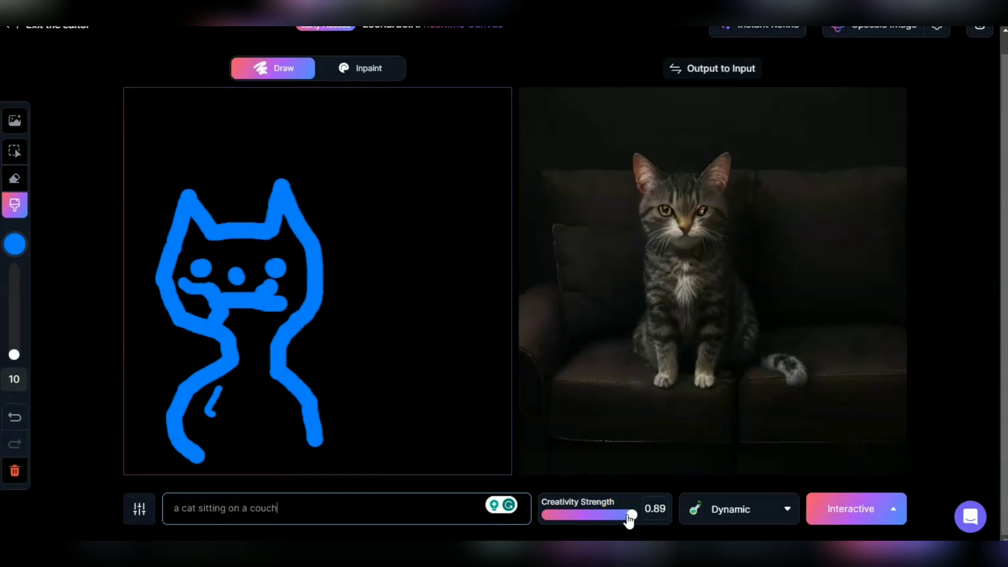
drag(630, 516, 605, 519)
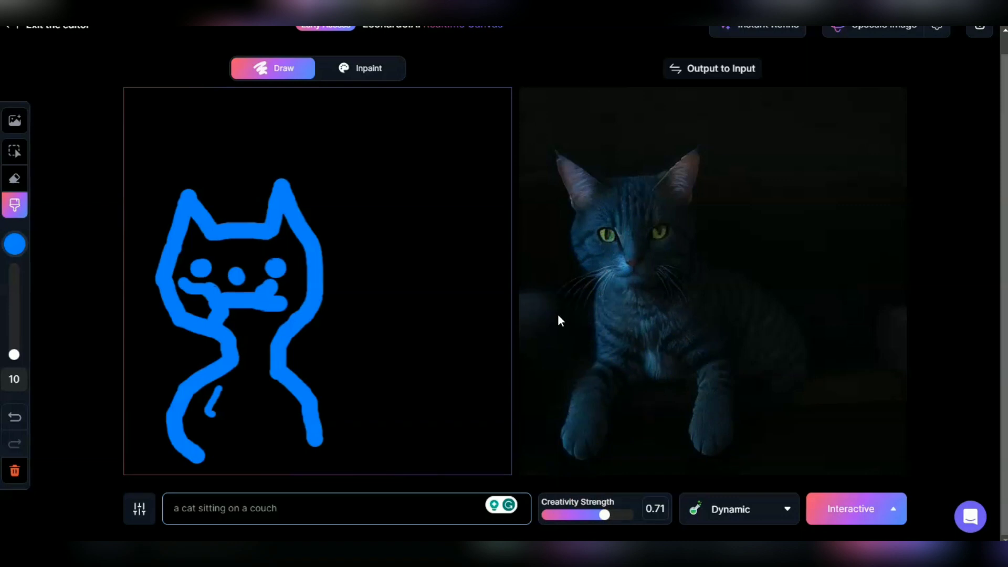
click(787, 514)
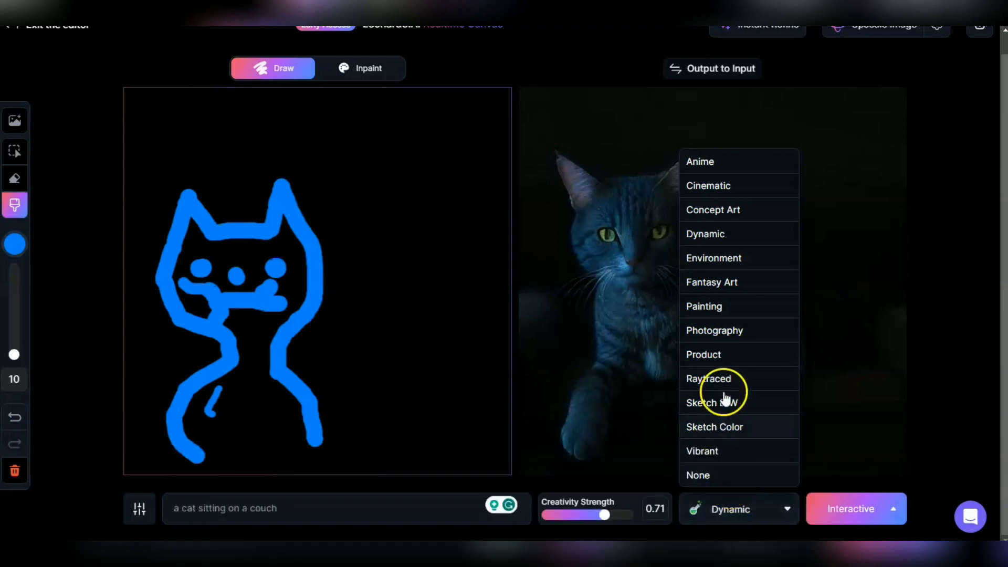
click(703, 161)
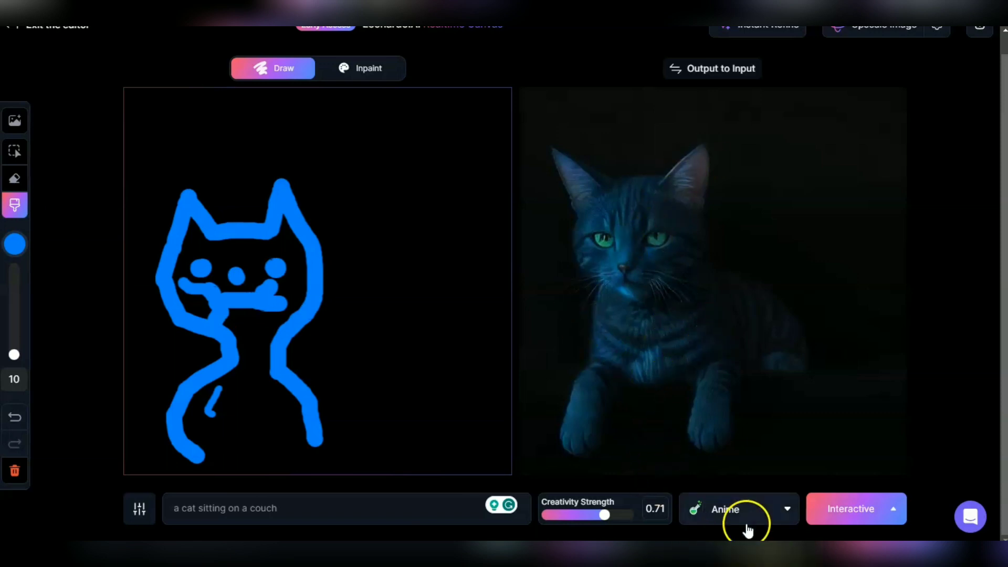
Change the image style to Sketch B/W and switch the canvas to Inpaint mode.
click(787, 510)
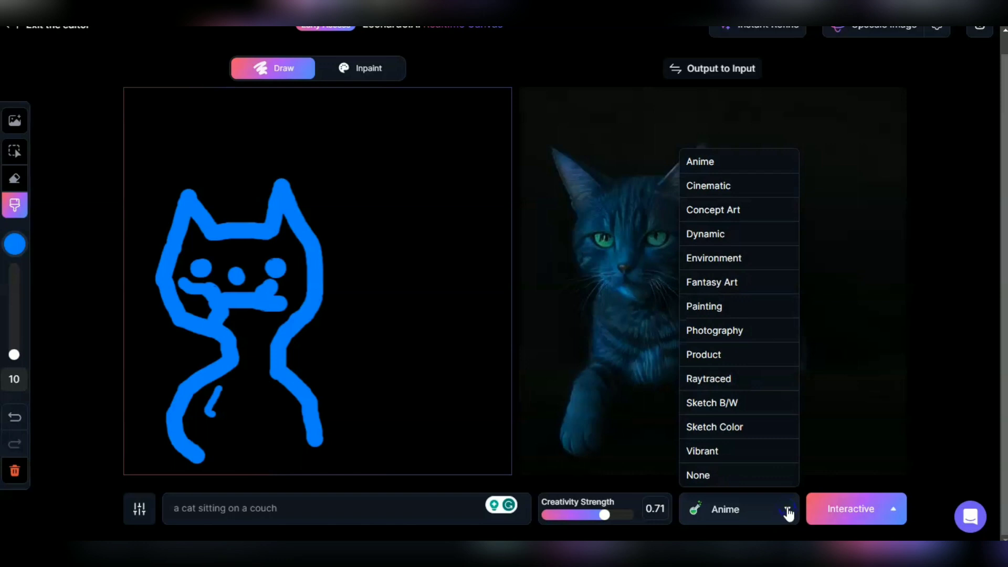
click(749, 404)
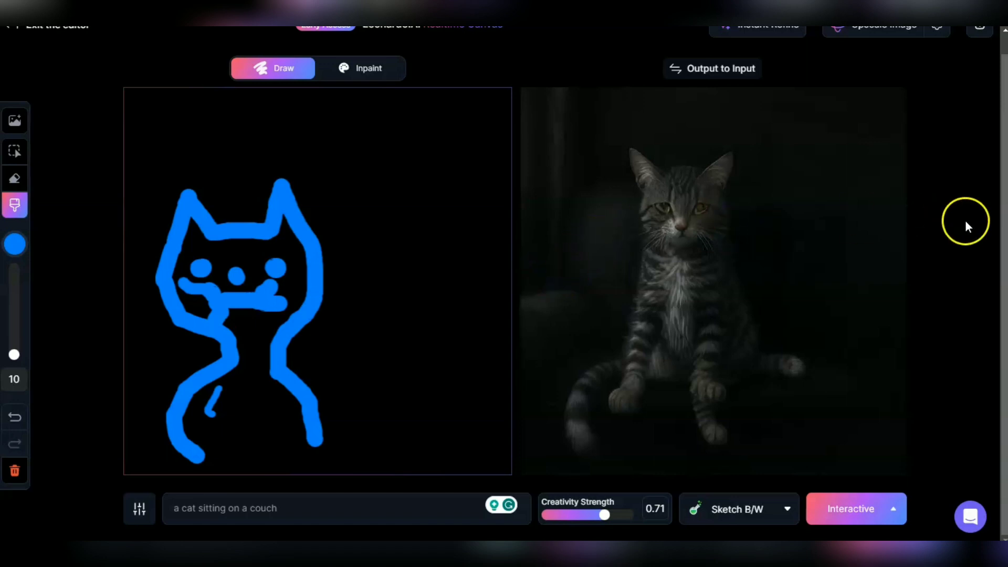
drag(995, 240, 998, 233)
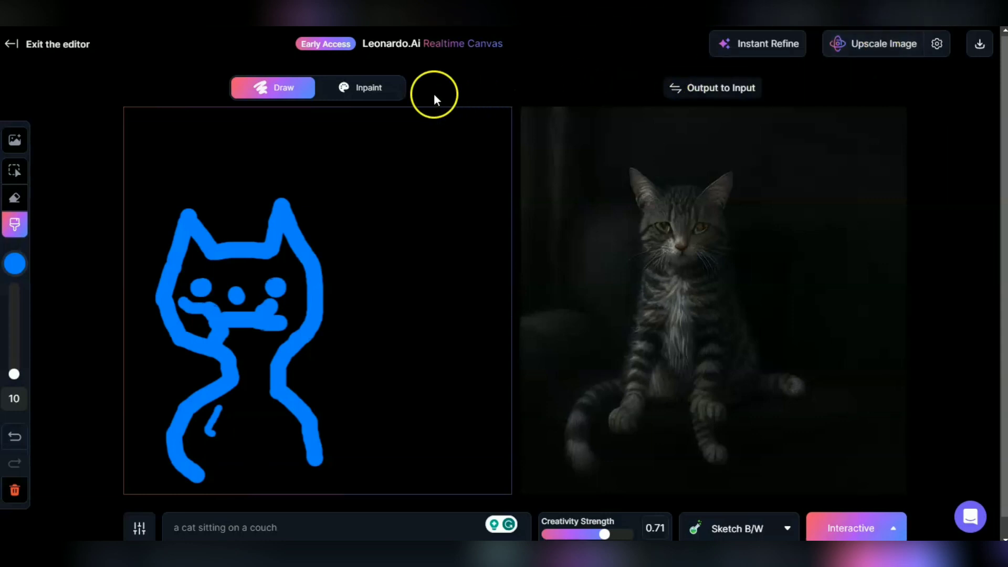
click(369, 93)
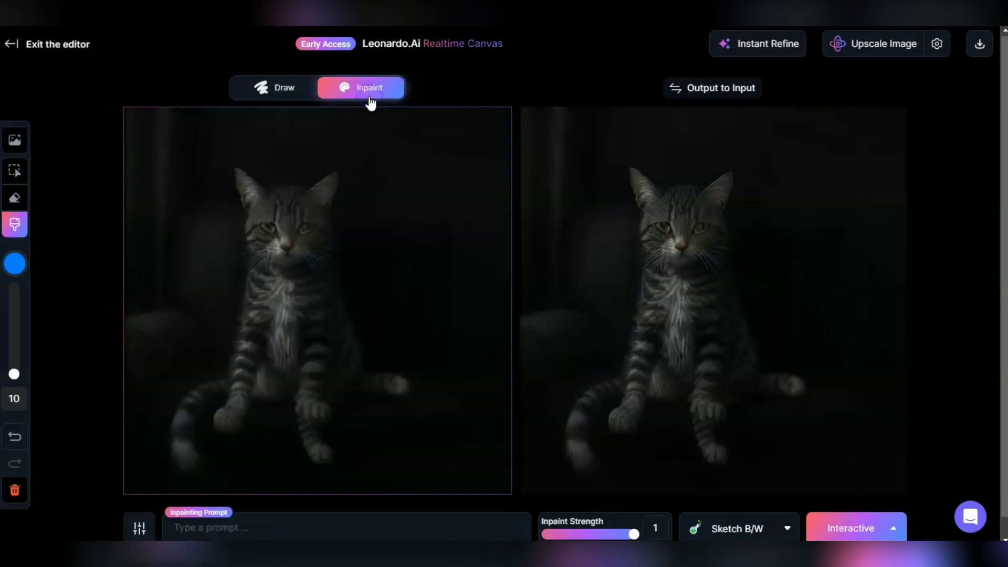
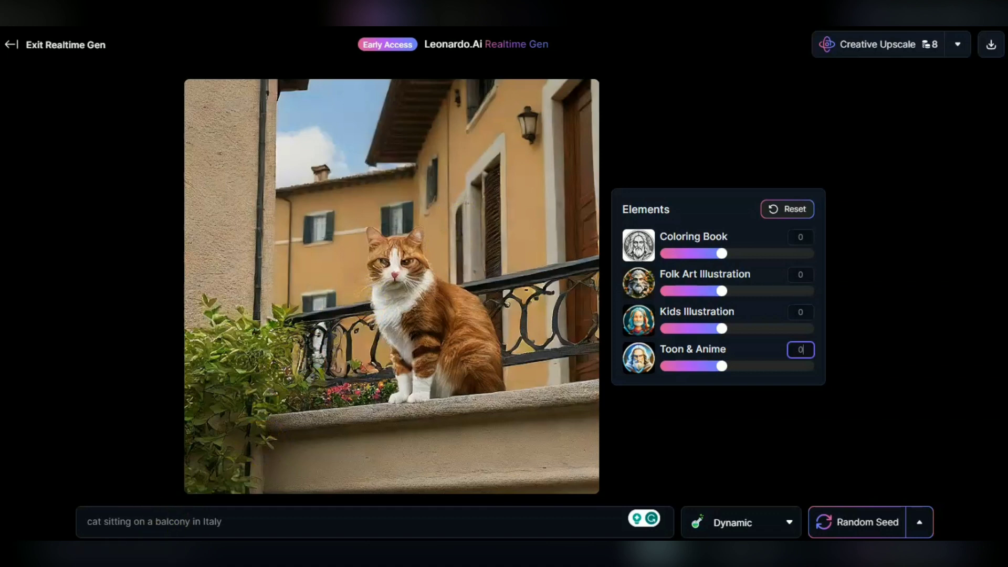
Replace the balcony prompt with "cat holding a sign".
triple_click(240, 527)
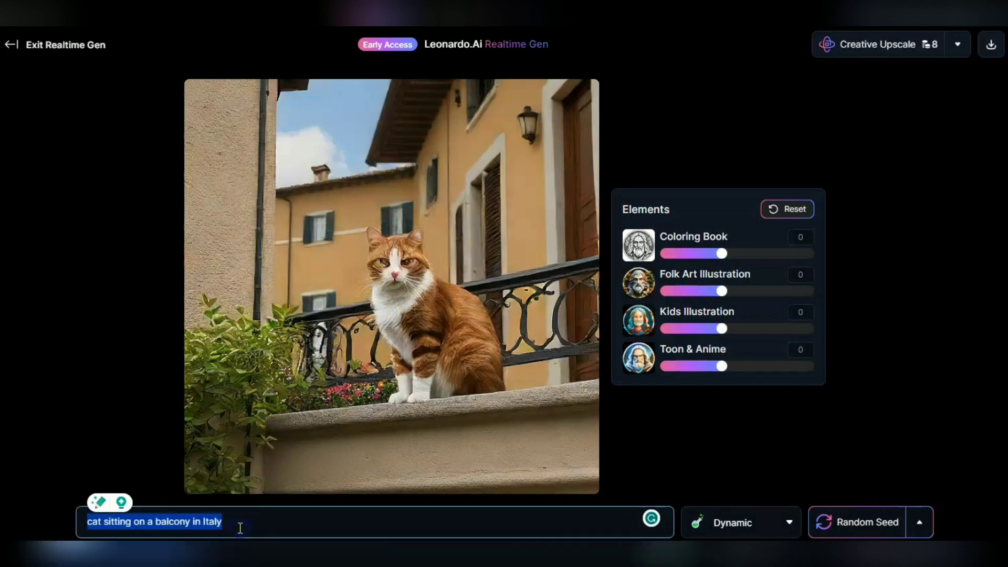
text(cat sta)
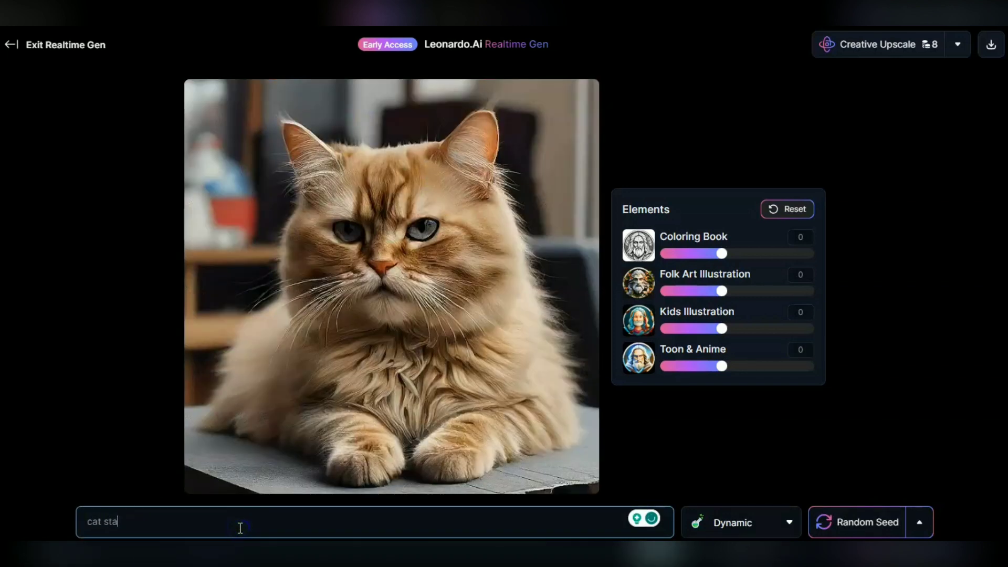
text(ding o)
key(BackSpace)
key(BackSpace)
key(BackSpace)
key(BackSpace)
key(BackSpace)
key(BackSpace)
key(BackSpace)
key(BackSpace)
key(BackSpace)
text(holding a sign)
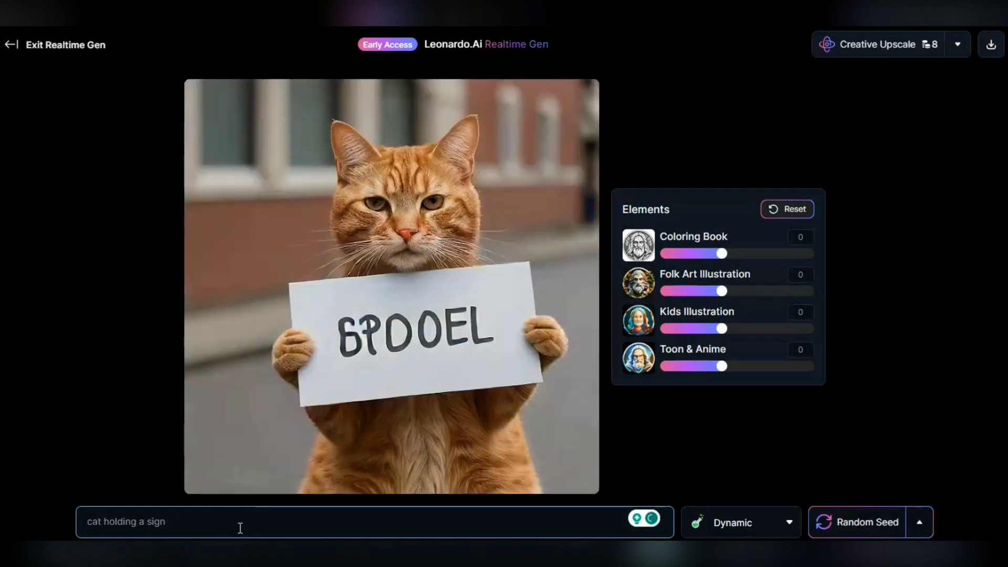
Append ", Caption: Catnip Now or the Dog Gets It!" to the sign prompt.
text(, Capti)
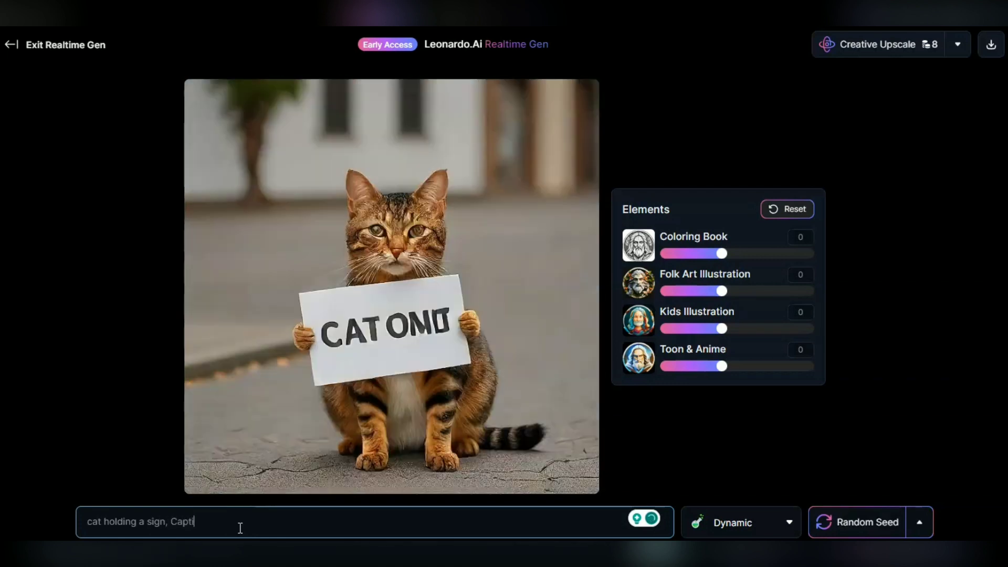
text(on: C)
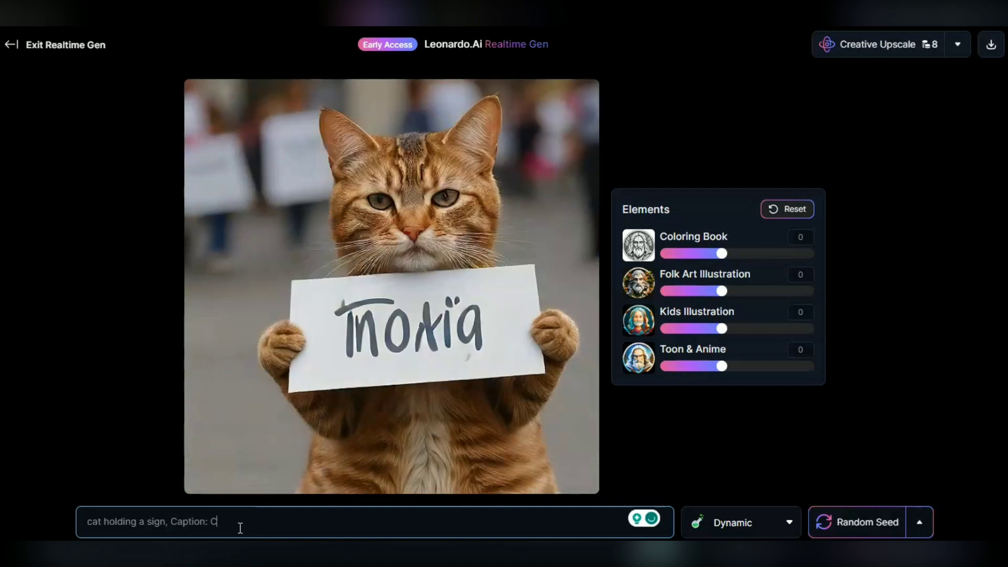
text(atnip N)
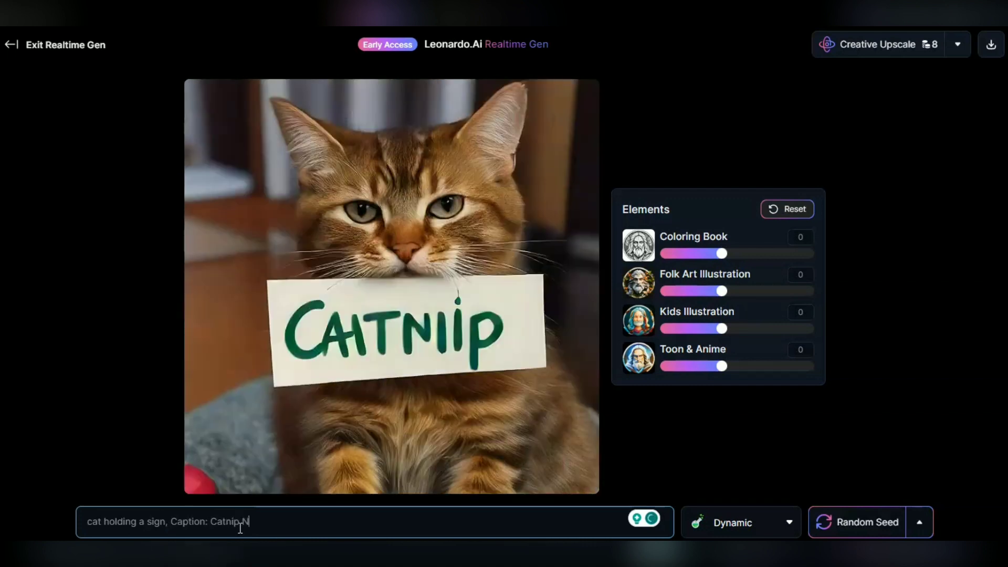
text(ow or the Dog)
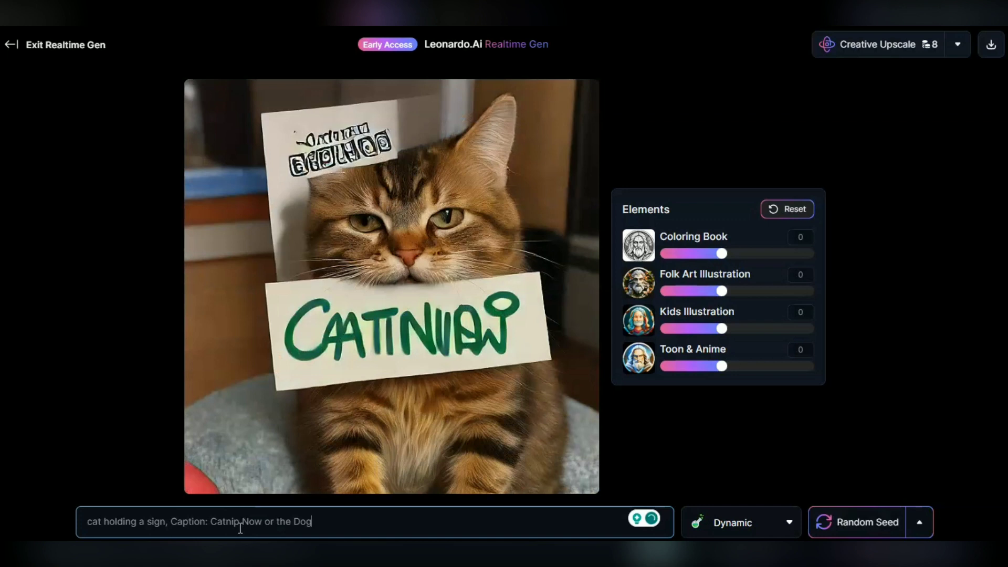
text( Gets )
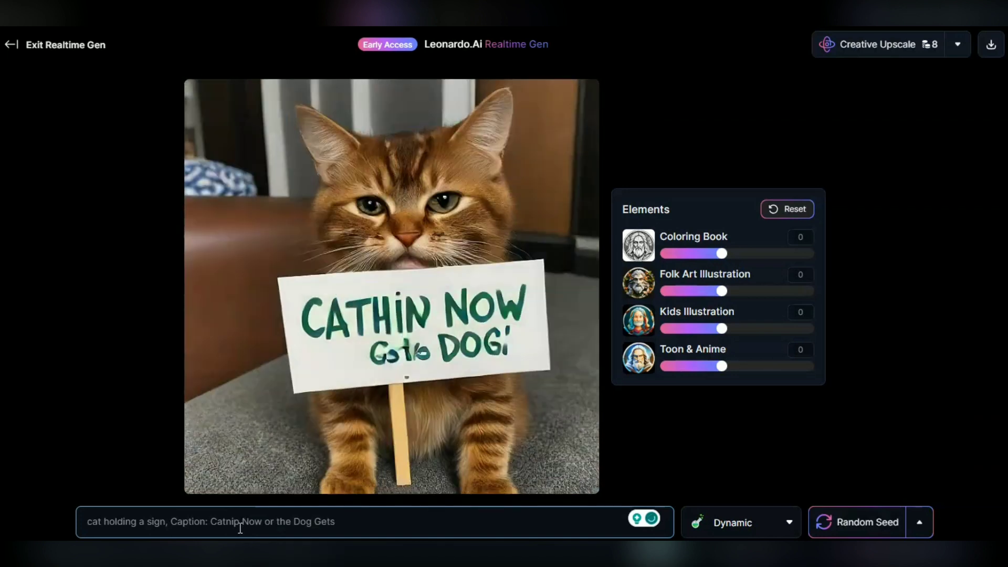
text(It)
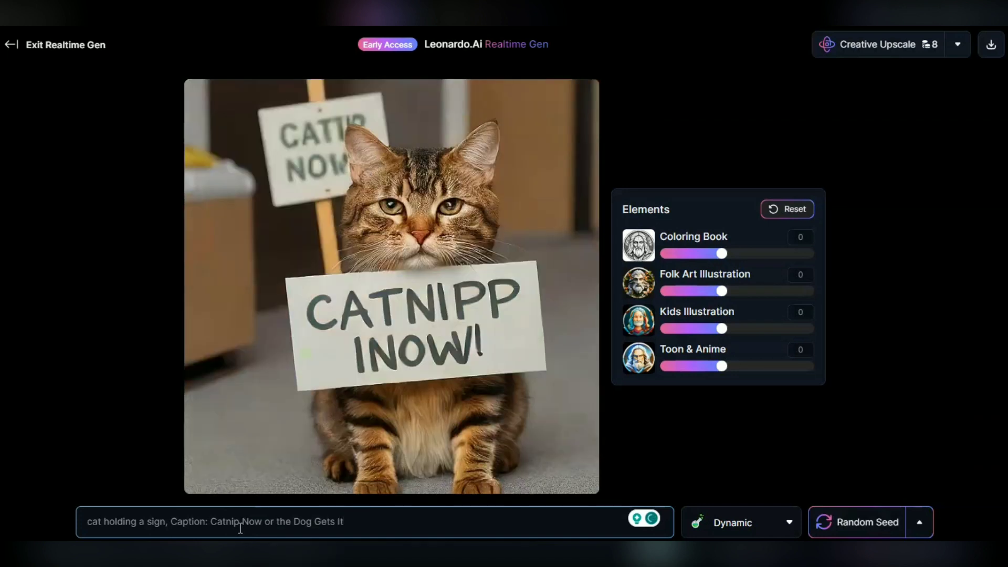
text(!)
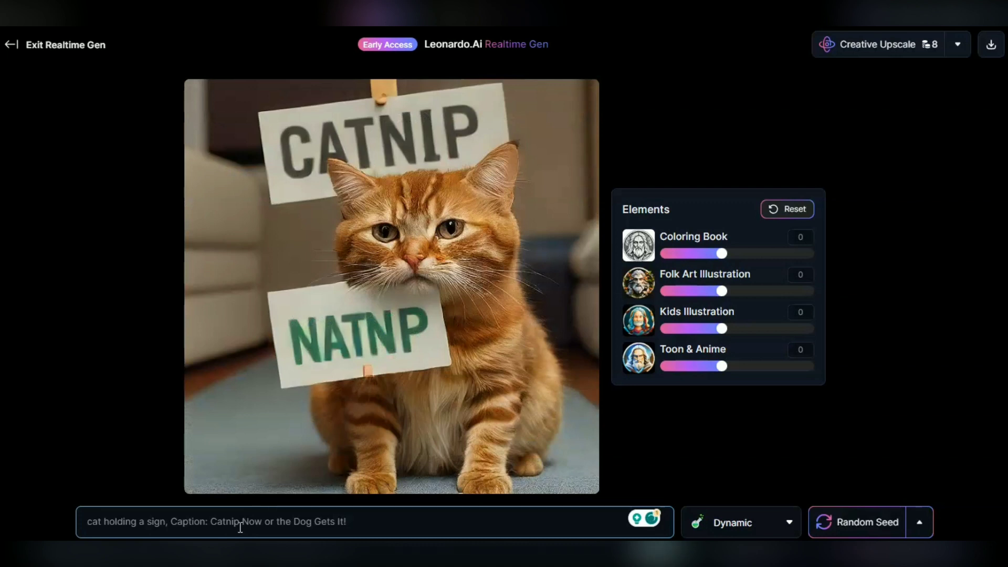
Enclose the caption text "Catnip Now or the Dog Gets It!" in double quotation marks within the prompt.
click(210, 522)
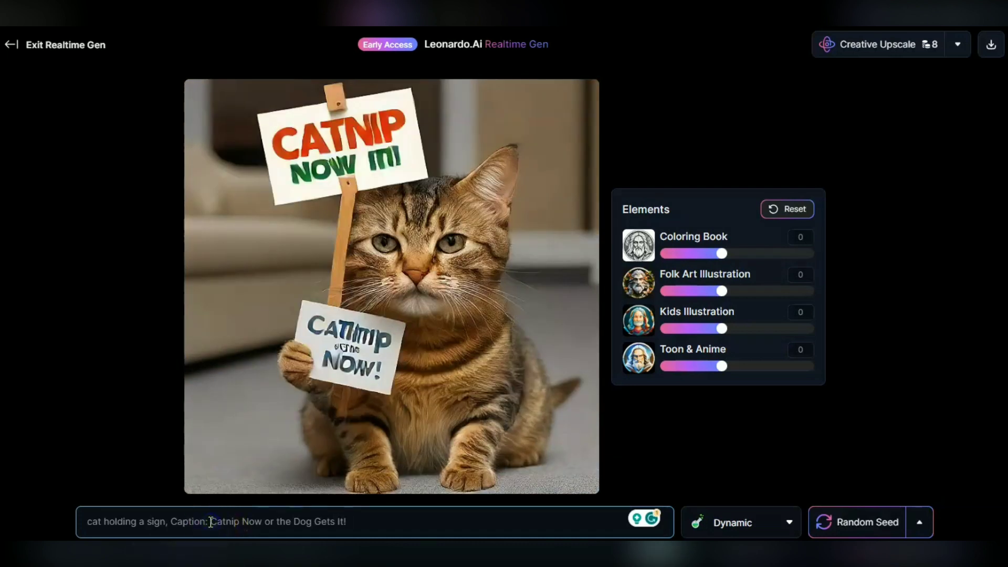
text(")
click(379, 524)
text(")
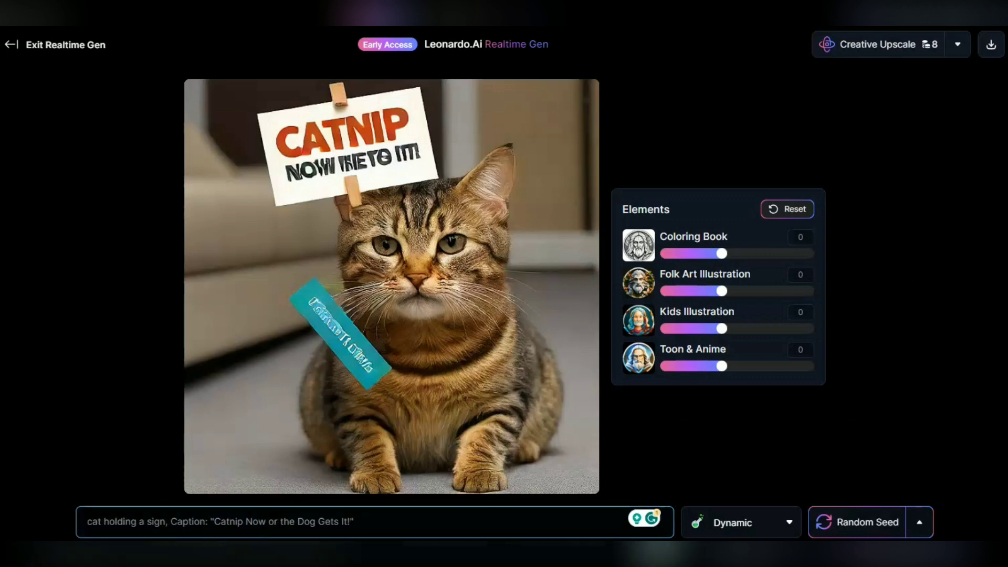
Open the Creative Upscale options for the generated cat image with the sign.
click(234, 532)
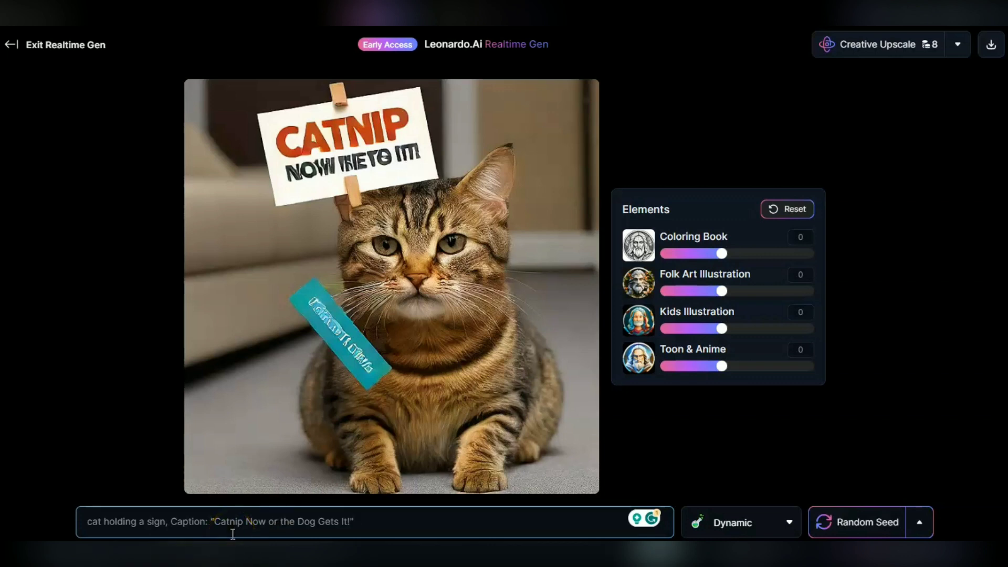
click(956, 46)
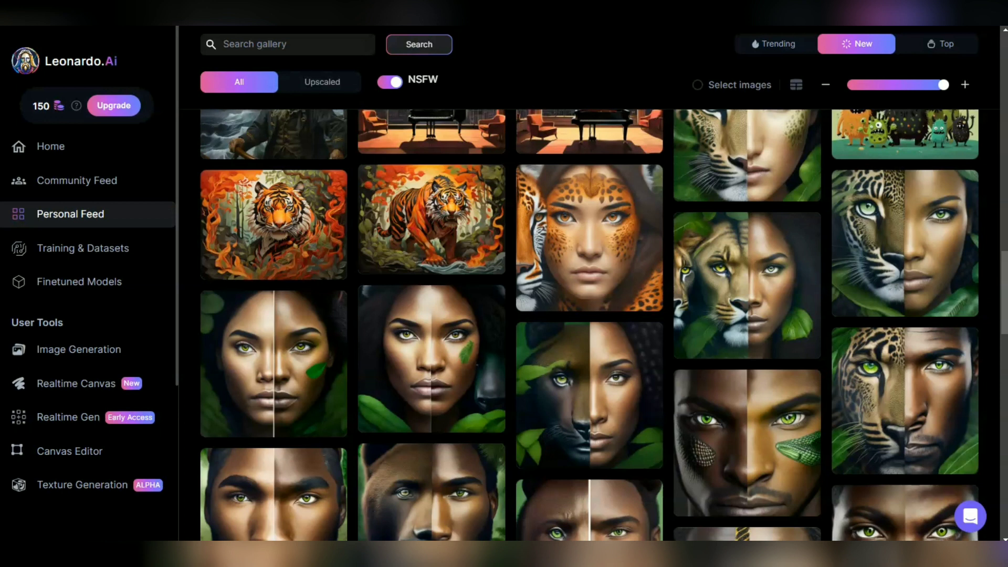
Open the walking tiger image from the personal feed and bring up its Image2Motion settings.
mouse_move(262, 231)
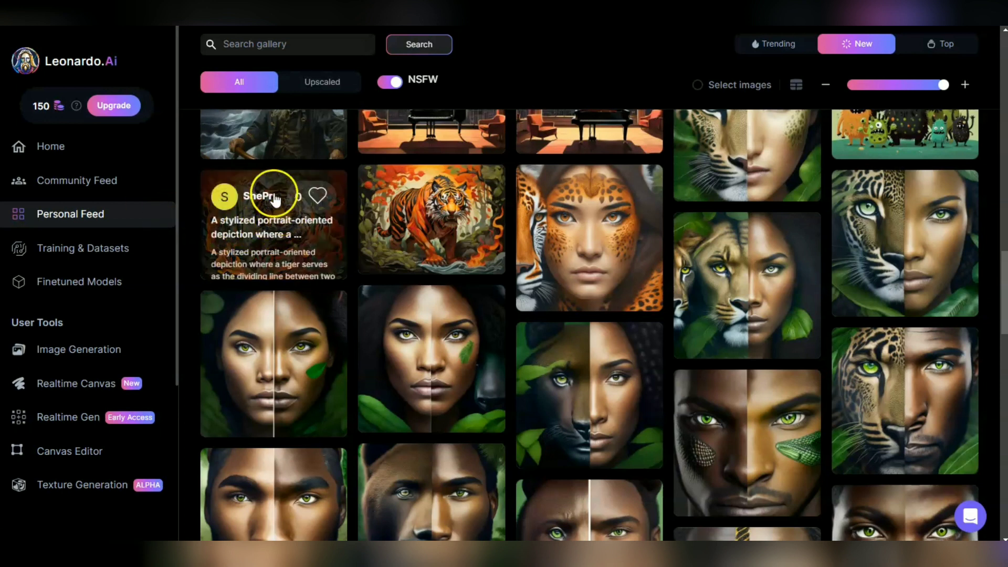
mouse_move(402, 228)
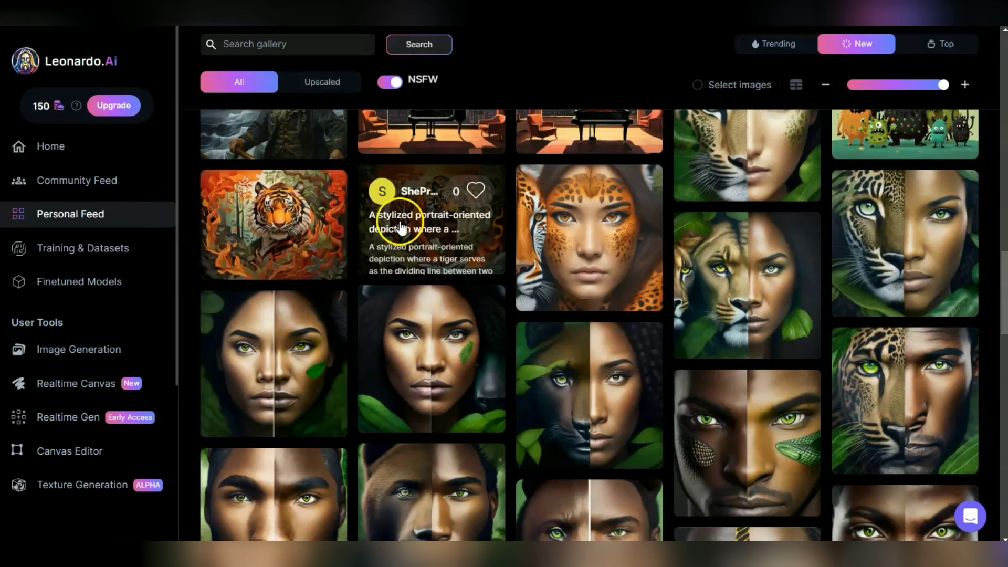
click(432, 199)
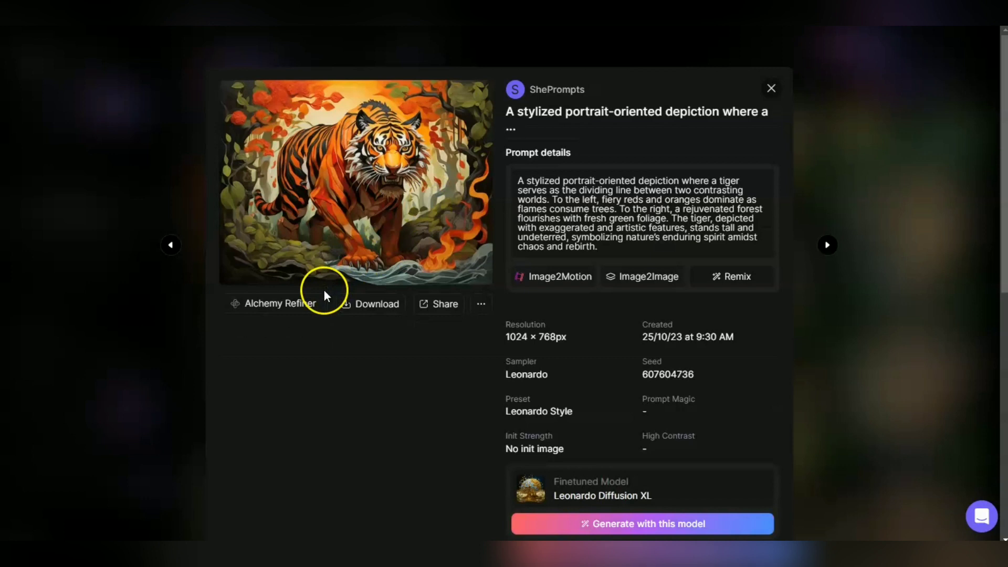
click(339, 206)
click(541, 286)
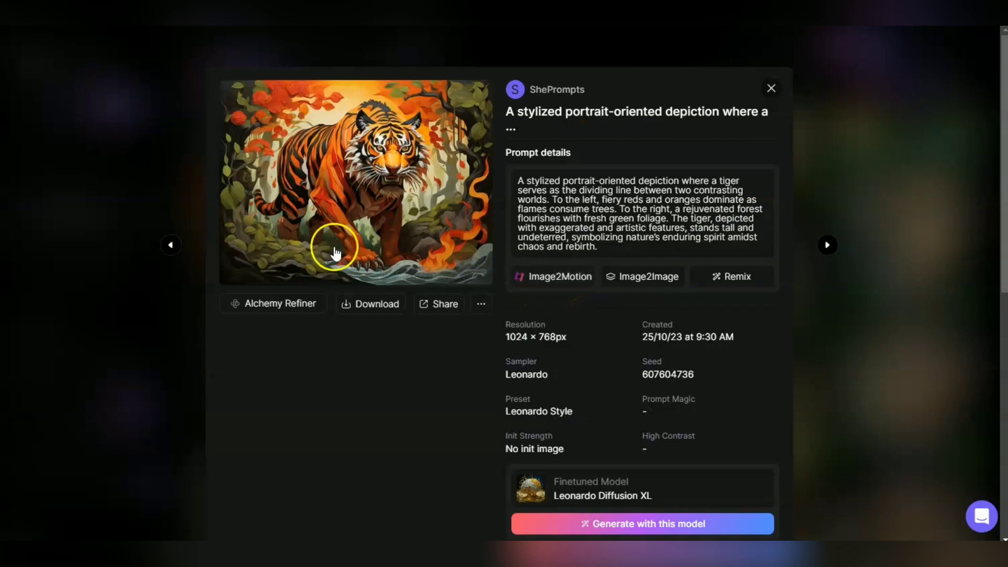
click(538, 283)
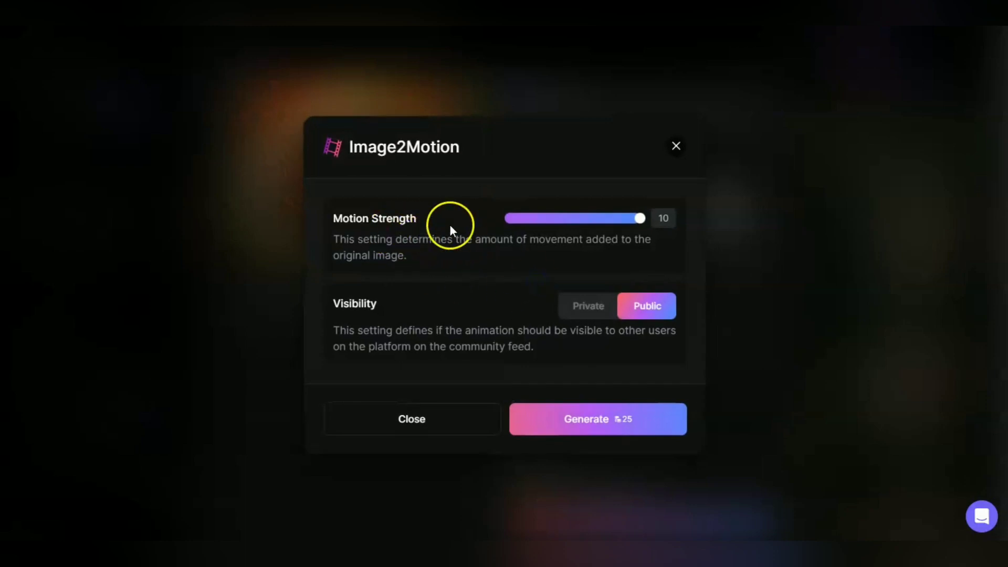
Generate a public animation of the tiger image with Motion Strength 10 and close the image details.
click(580, 221)
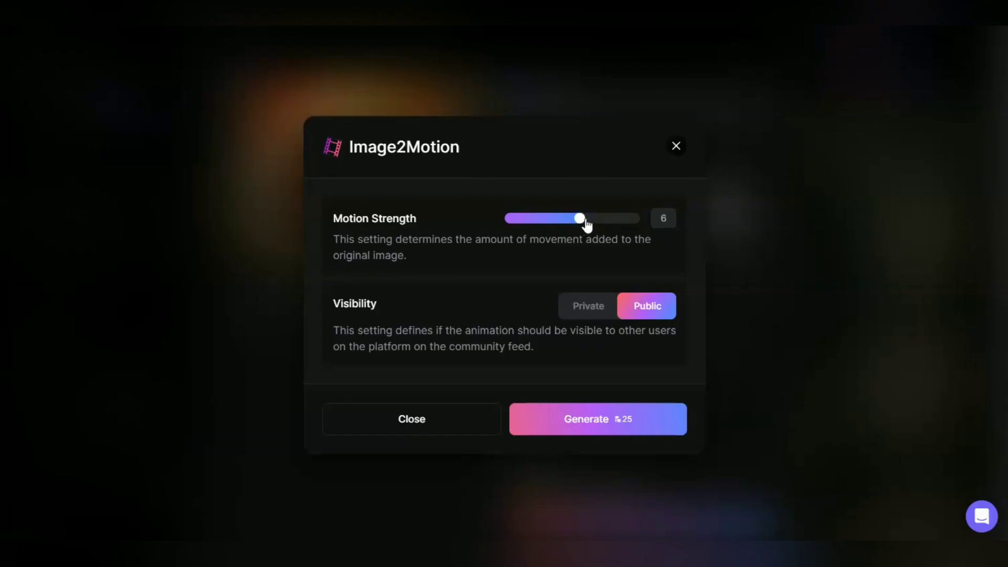
click(640, 218)
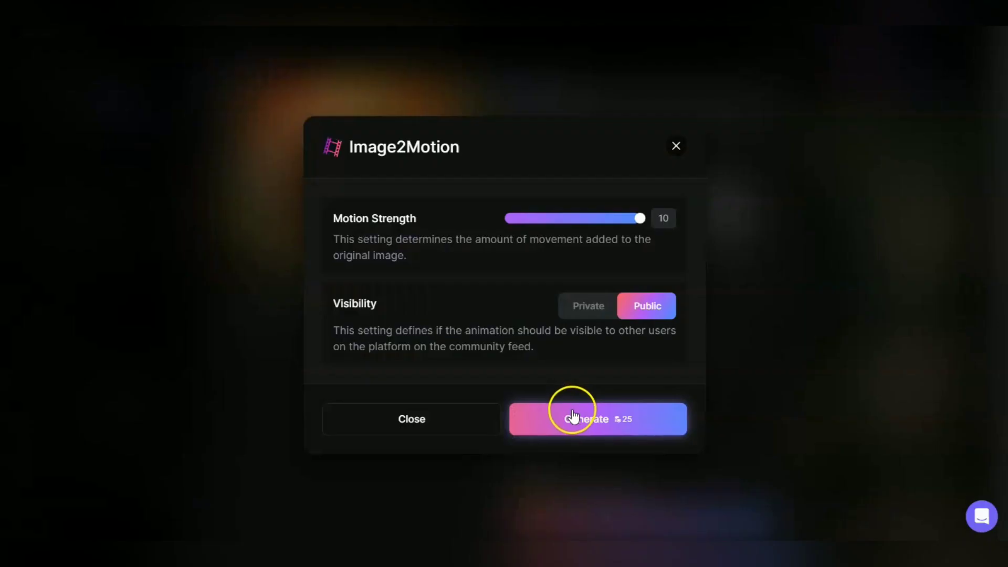
click(574, 419)
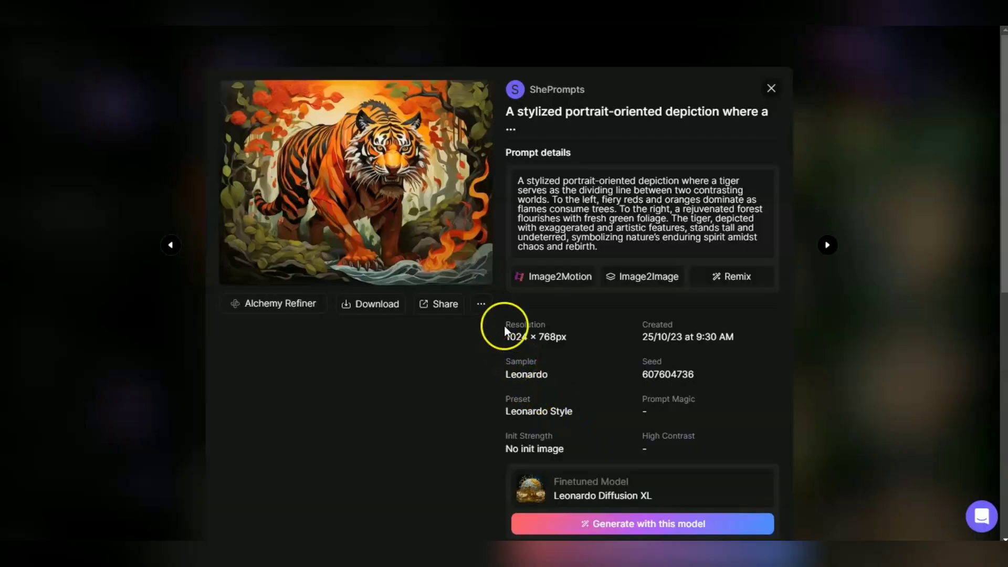
click(767, 92)
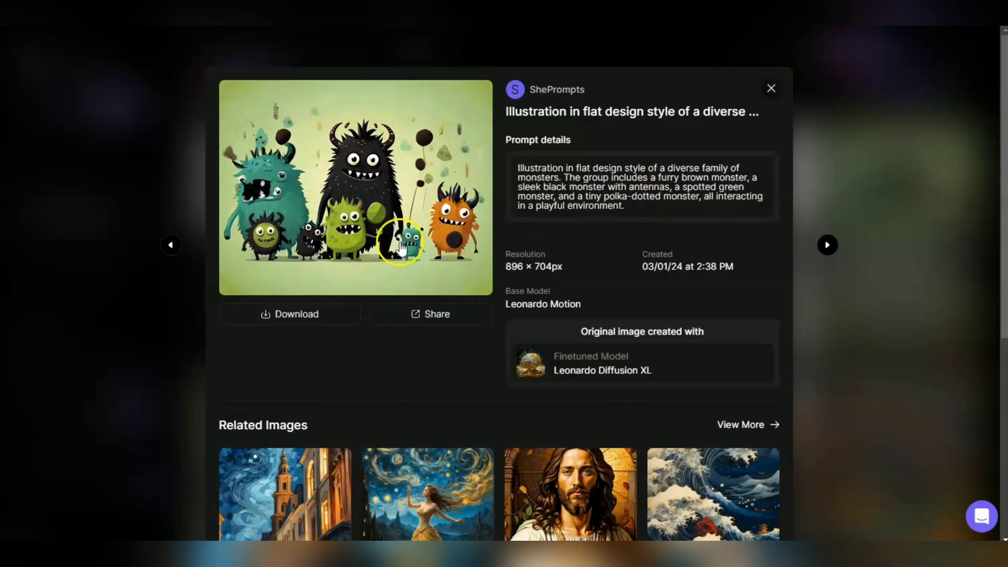
Leave the monster family animation and play the new tiger animation in the personal feed.
click(77, 203)
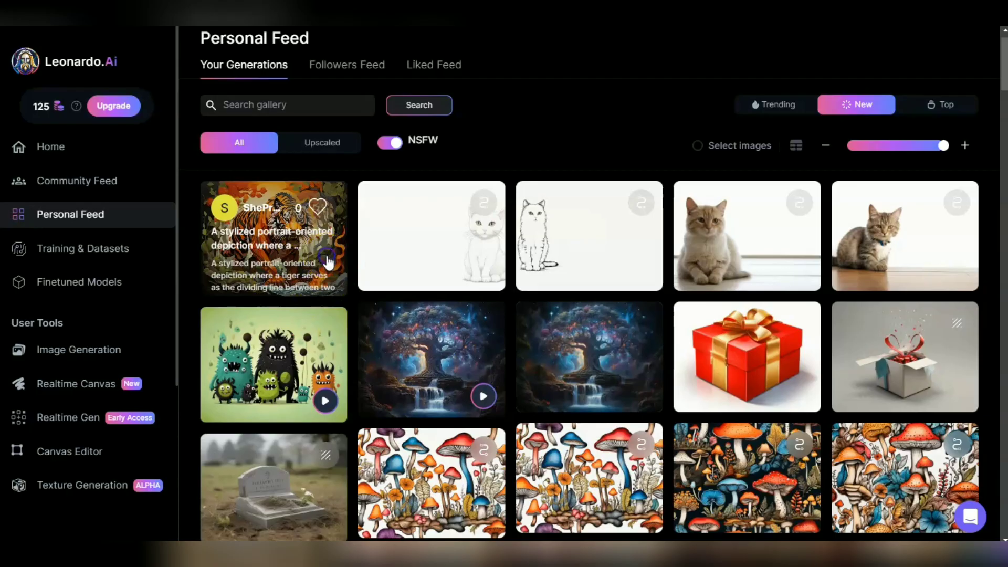
click(327, 259)
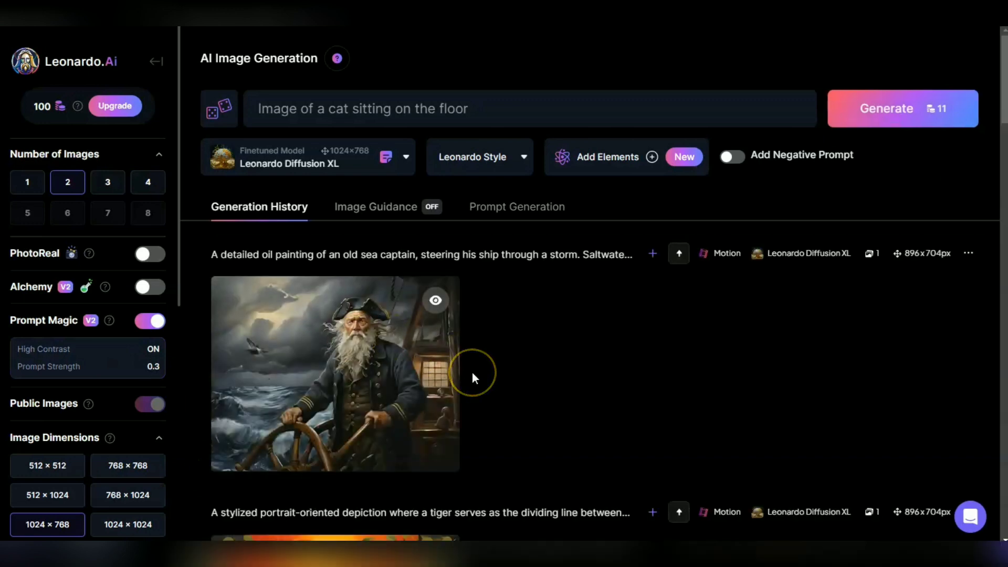
View the old sea captain animation from the generation history at full size and close the preview.
mouse_move(402, 353)
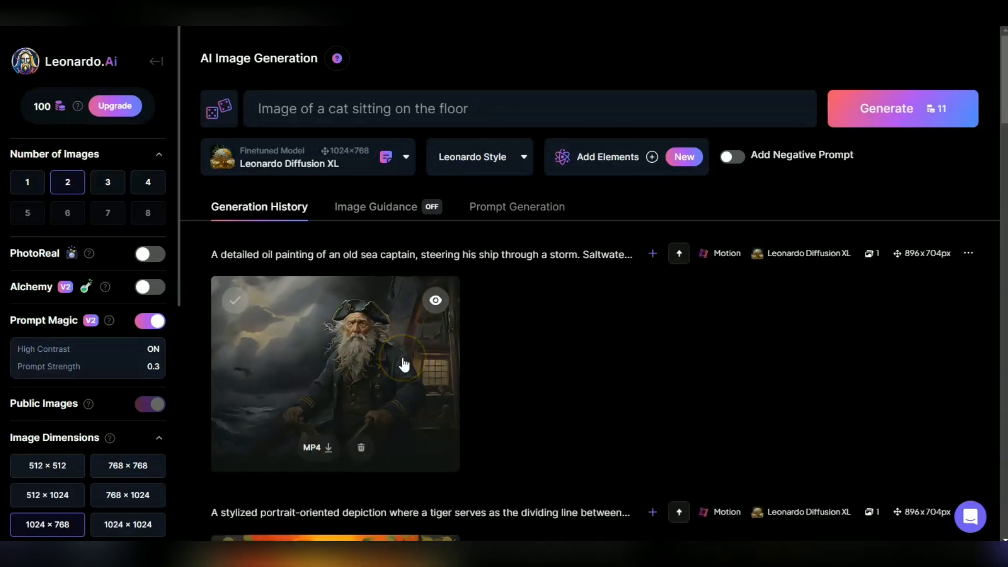
click(403, 363)
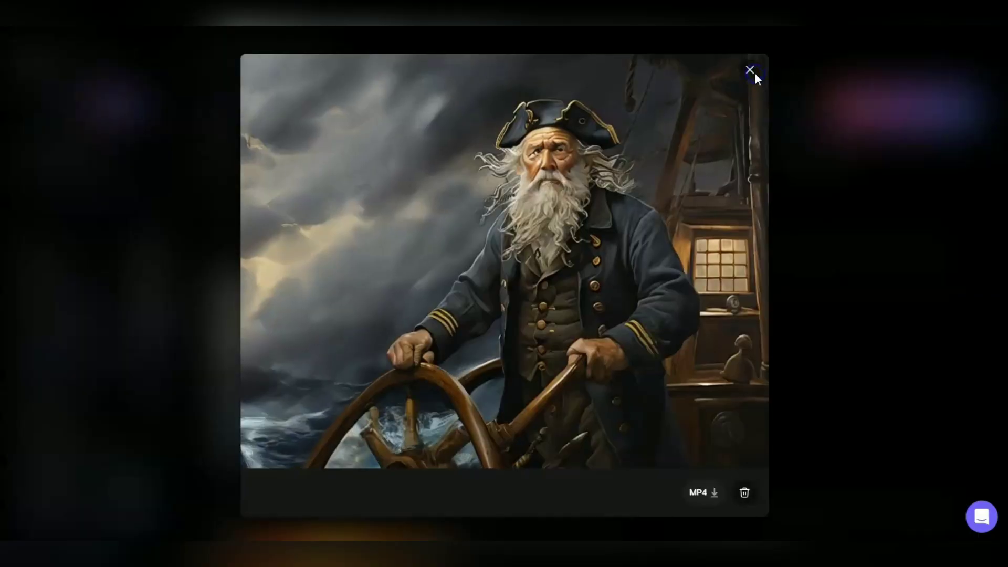
click(755, 74)
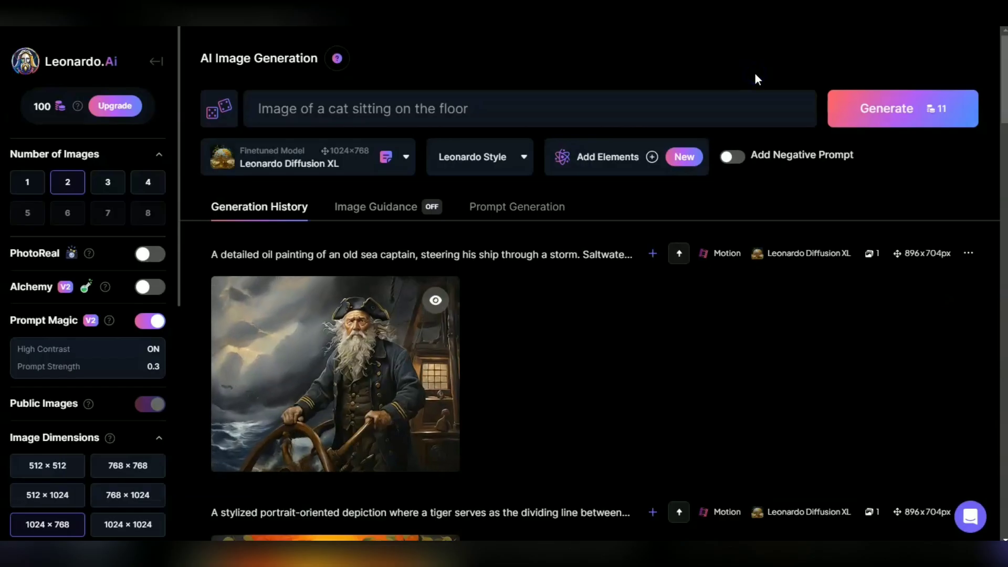